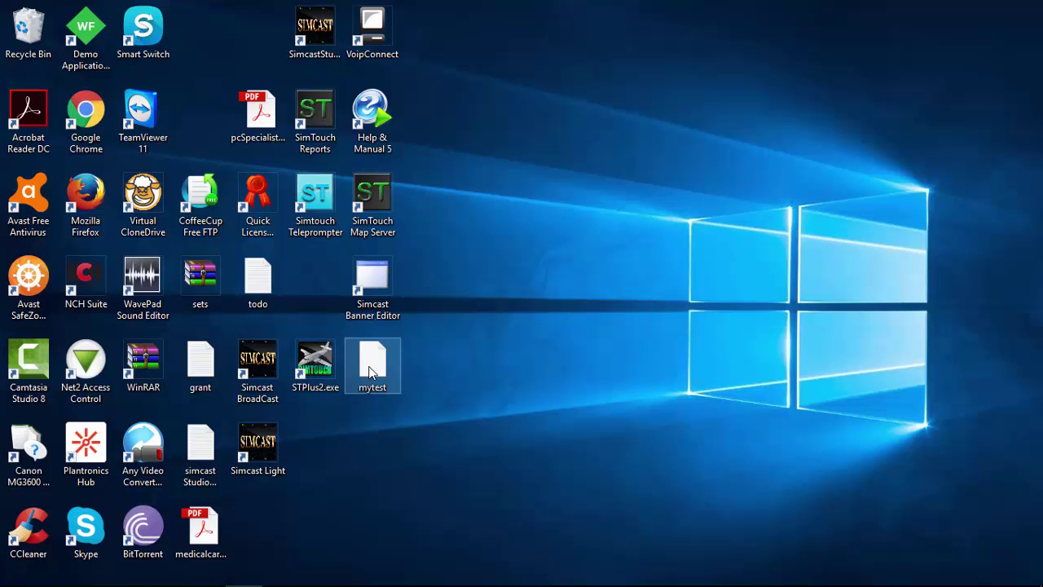
Open mytest.xml in Notepad, maximized, to read its two headline items (ids 1 and 2)
right_click(370, 373)
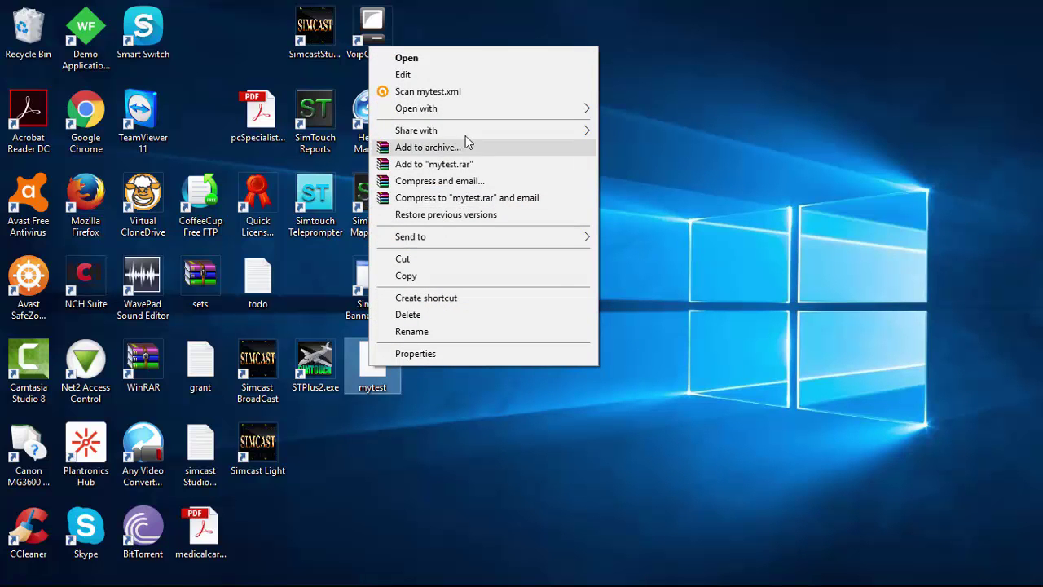
mouse_move(495, 112)
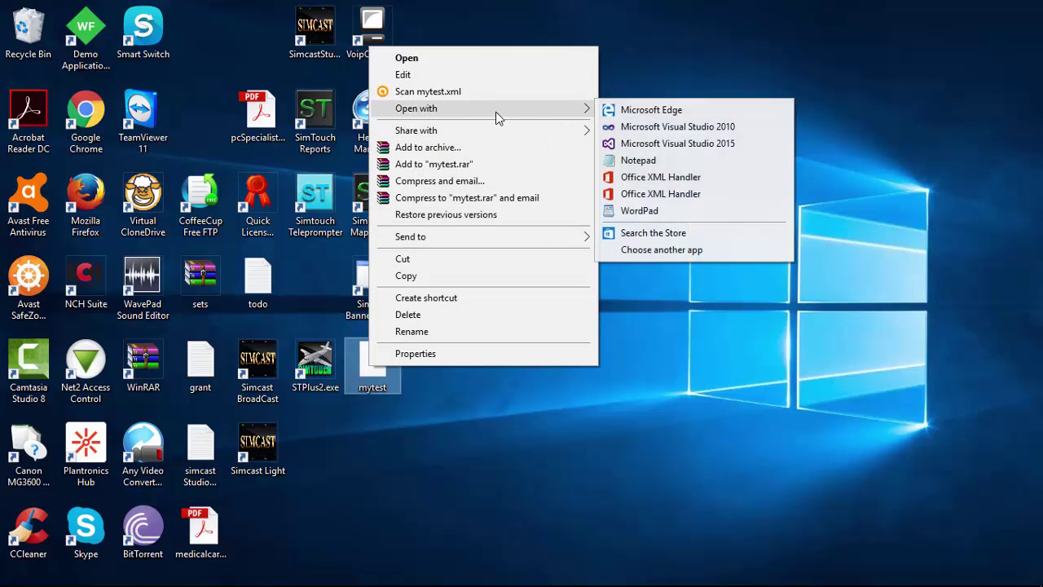
click(624, 160)
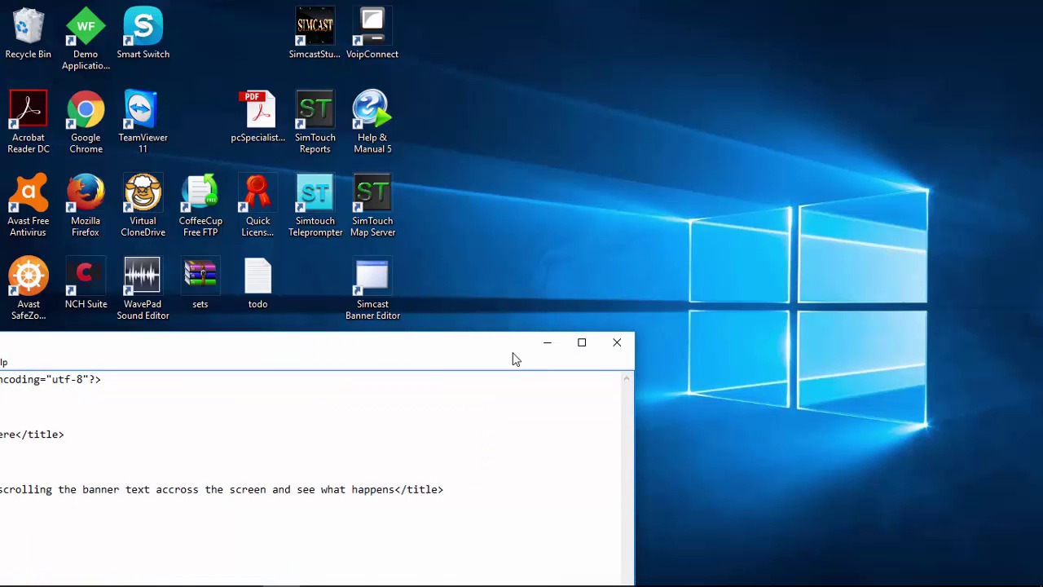
click(582, 342)
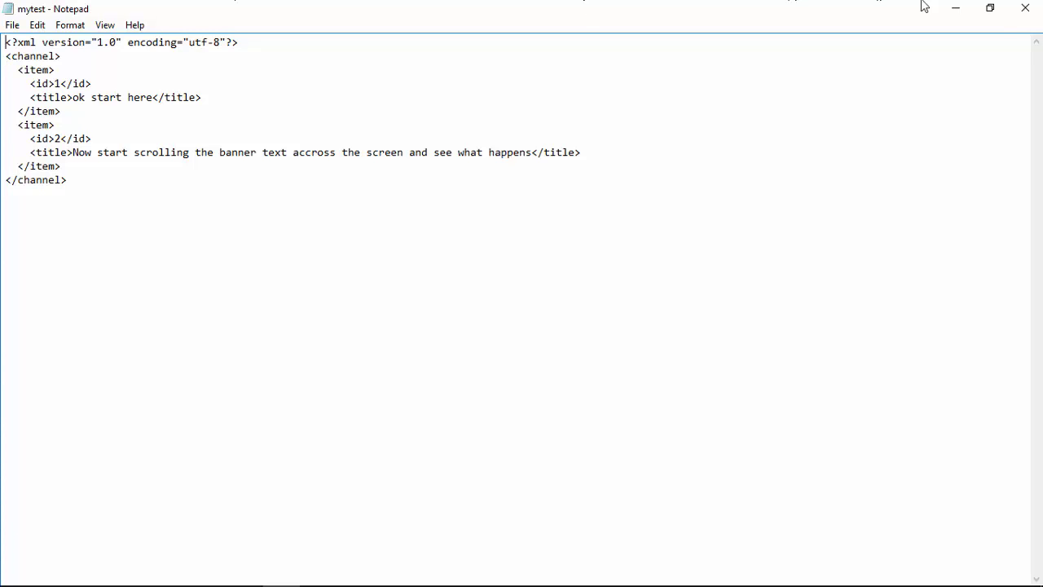
Close Notepad, launch Simcast Banner Editor and load mytest.xml into it
click(1020, 13)
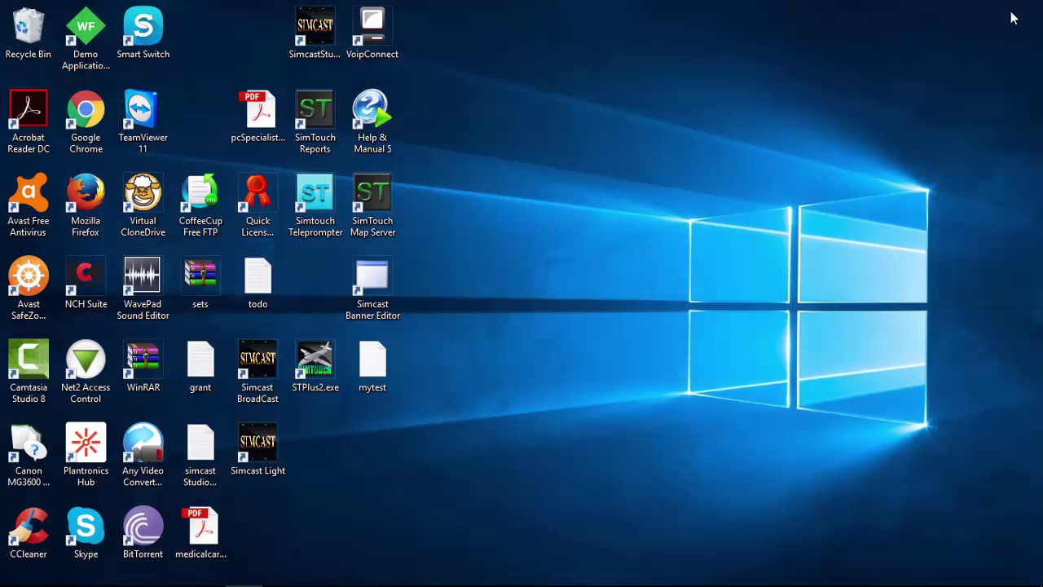
double_click(371, 283)
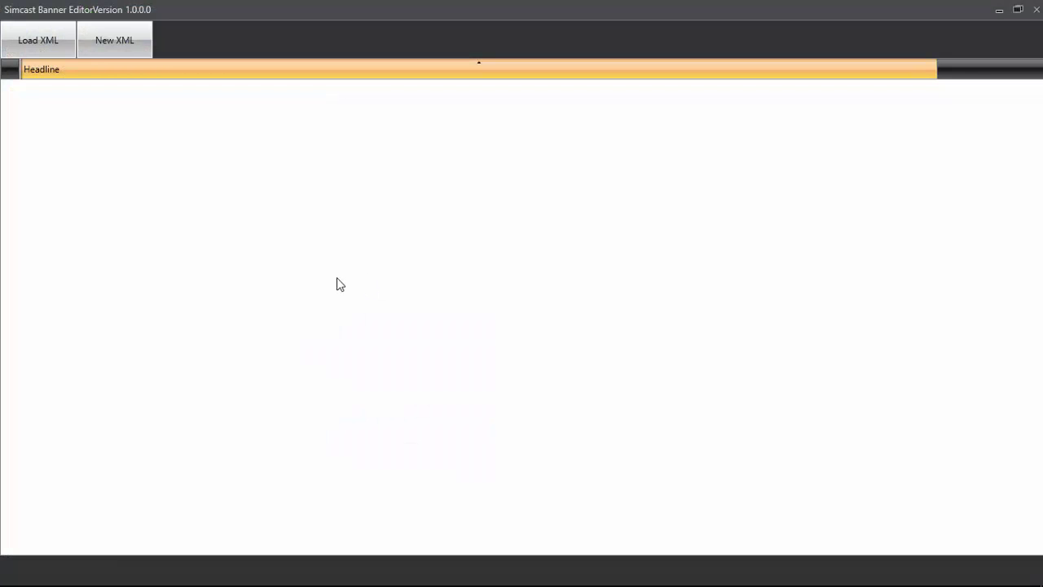
click(34, 43)
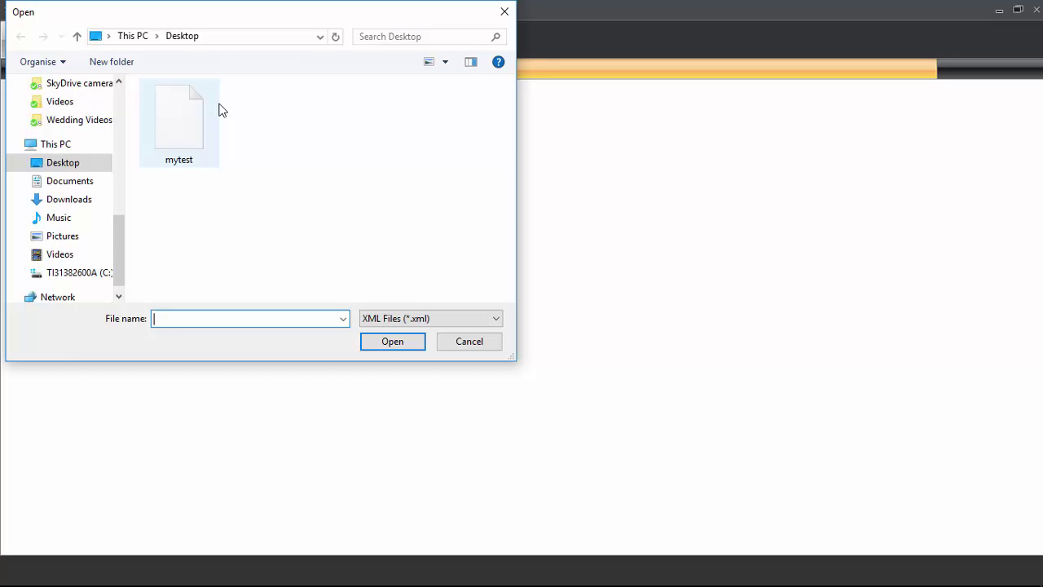
double_click(186, 140)
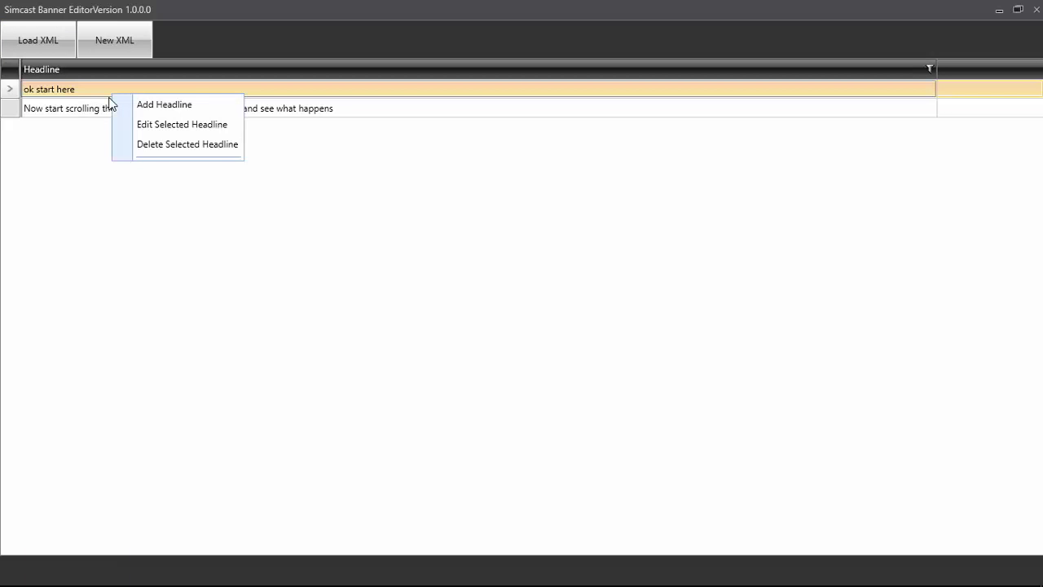
Replace 'here' in the first headline with 'we have added more text' and save the edit
click(141, 131)
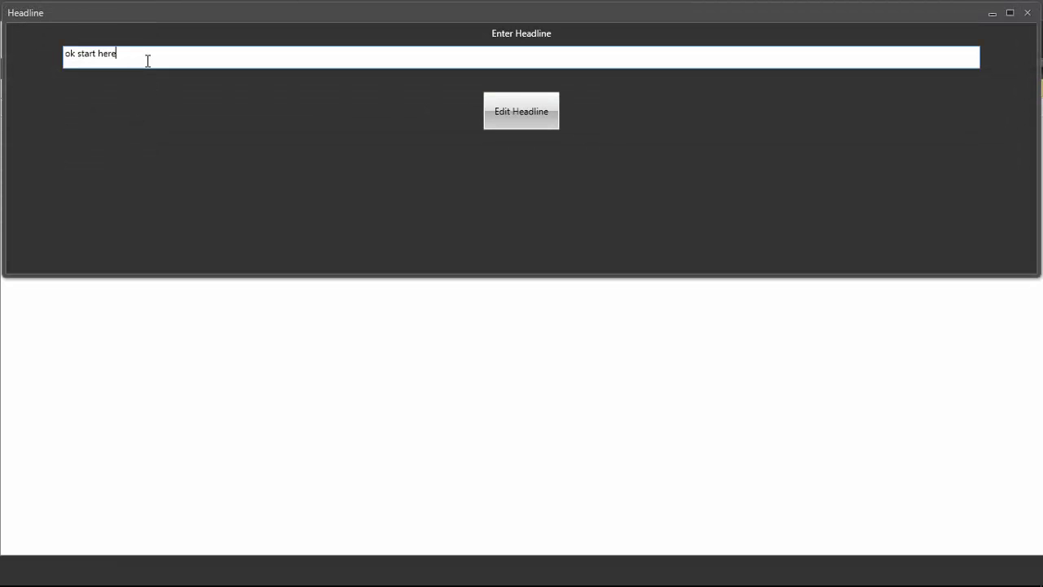
key(ctrl+shift+Left)
key(BackSpace)
text(wed)
key(BackSpace)
text(have added more ttes)
key(BackSpace)
key(BackSpace)
key(BackSpace)
text(ext)
click(500, 112)
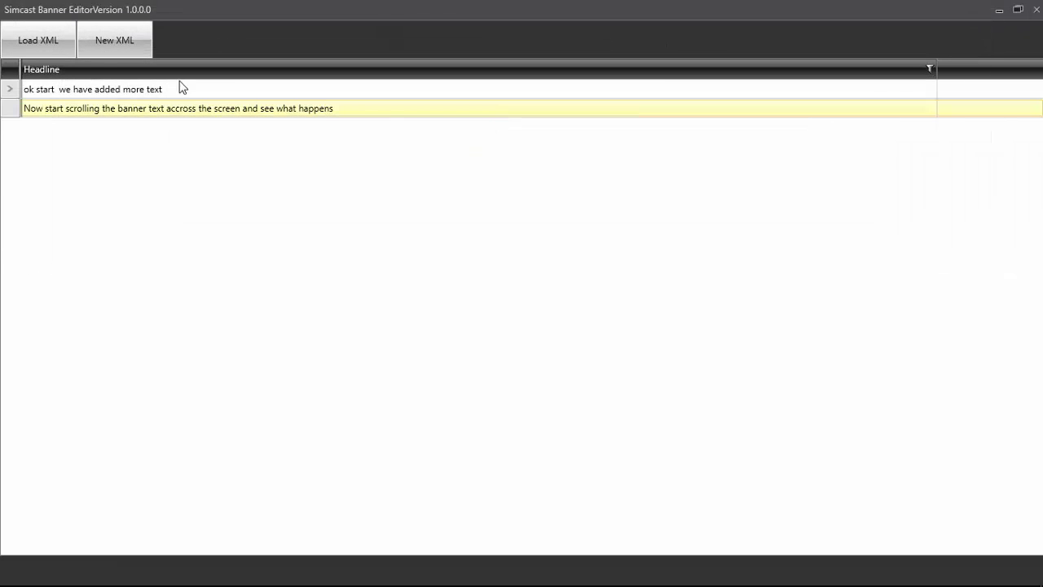
Add the headline 'Here i have added a new headline' as the third list entry
right_click(354, 115)
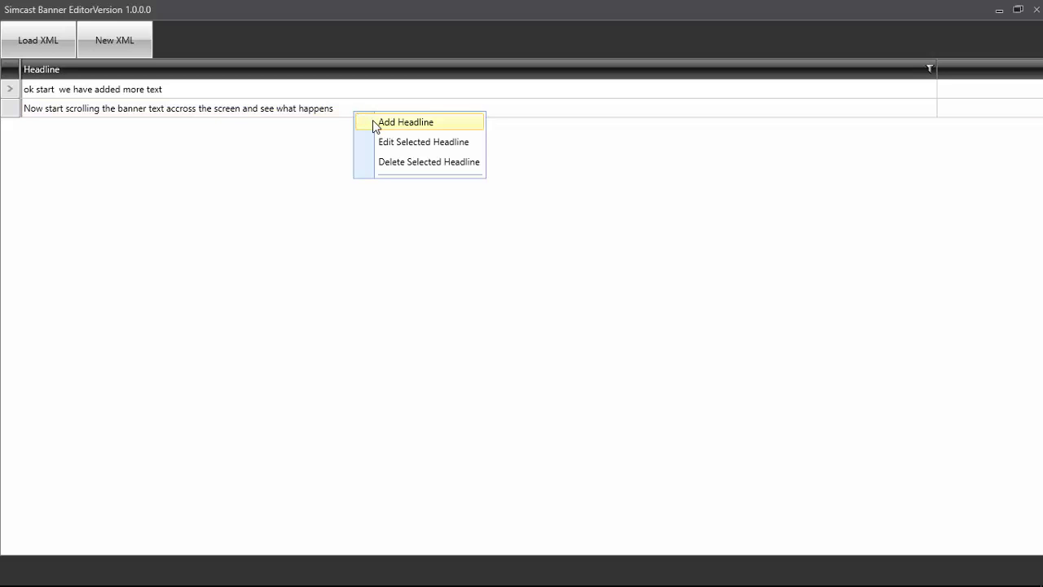
click(405, 123)
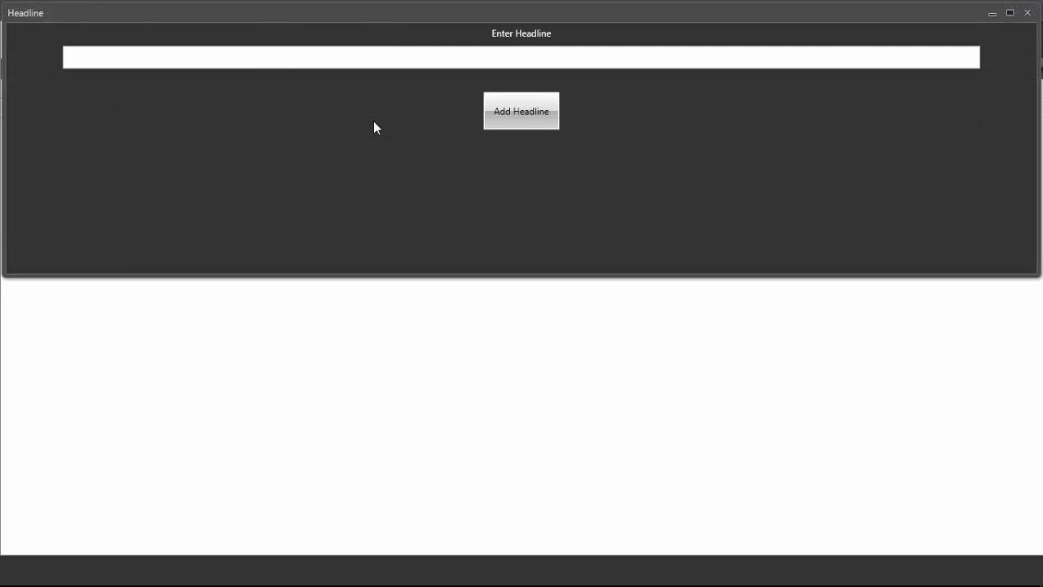
click(255, 62)
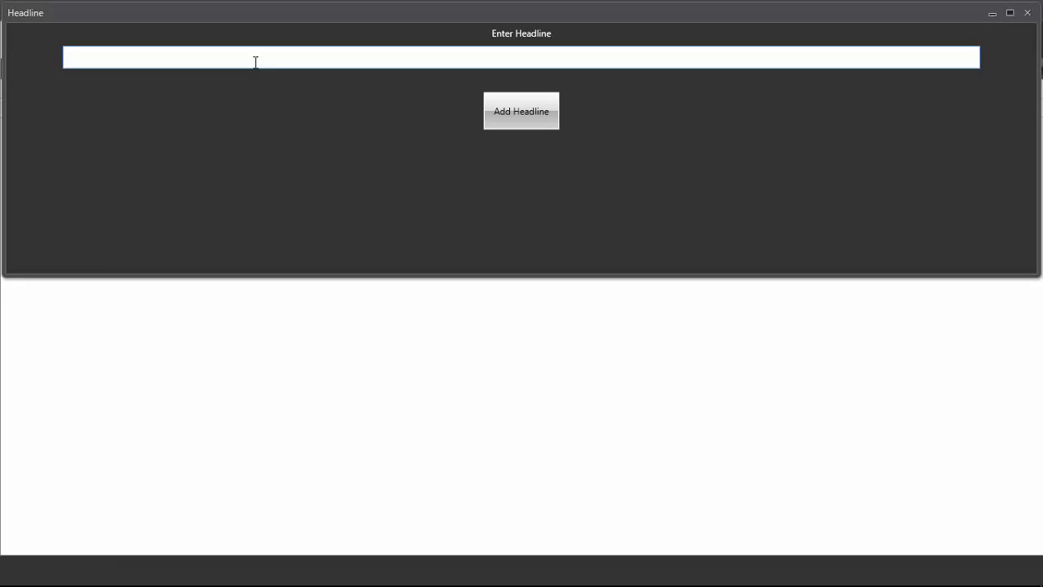
text(Here i have added a new headline)
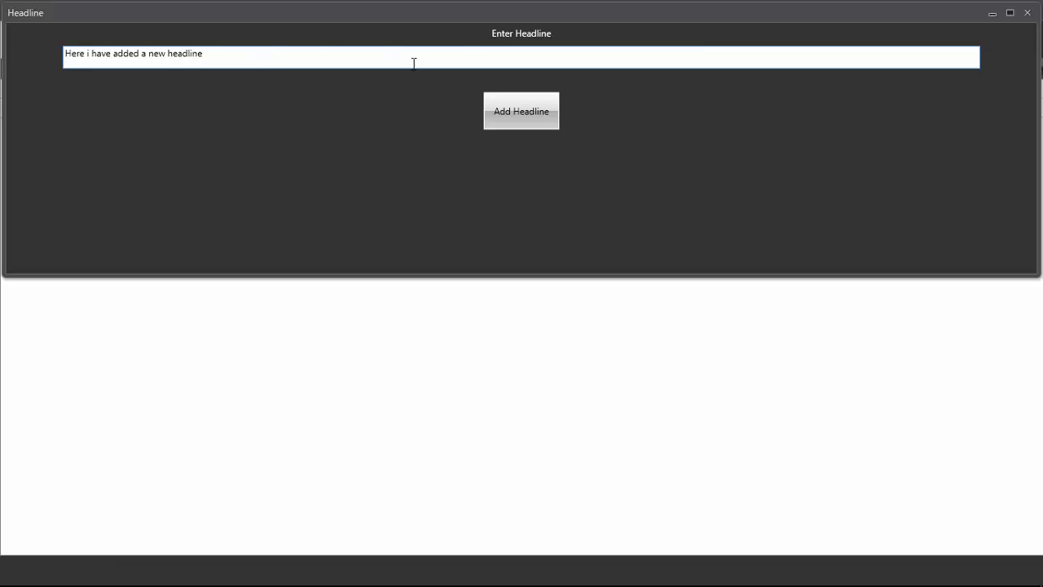
click(505, 111)
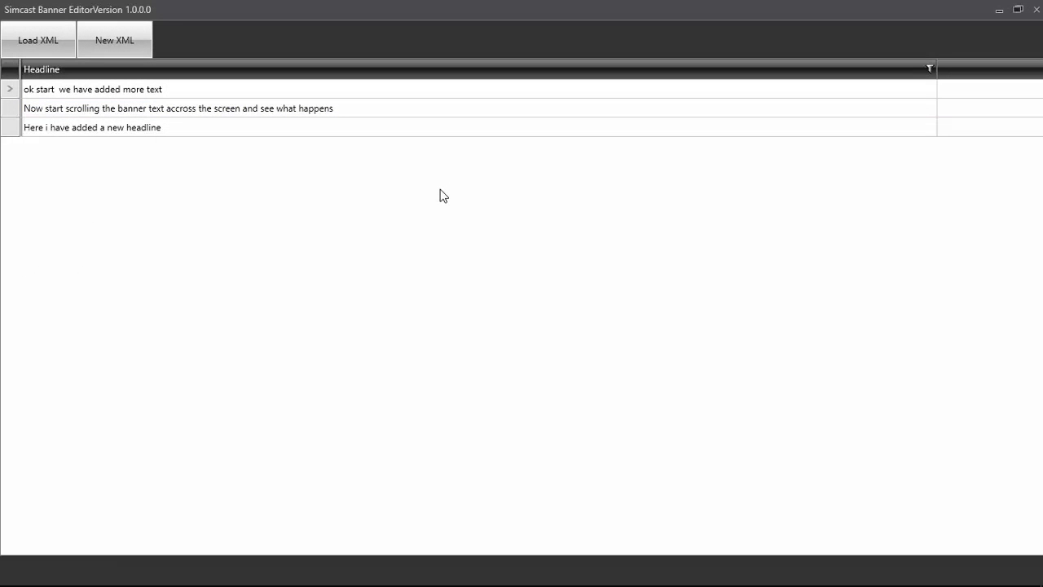
Close the banner editor and open mytest.xml in WordPad to view its three items
click(1036, 12)
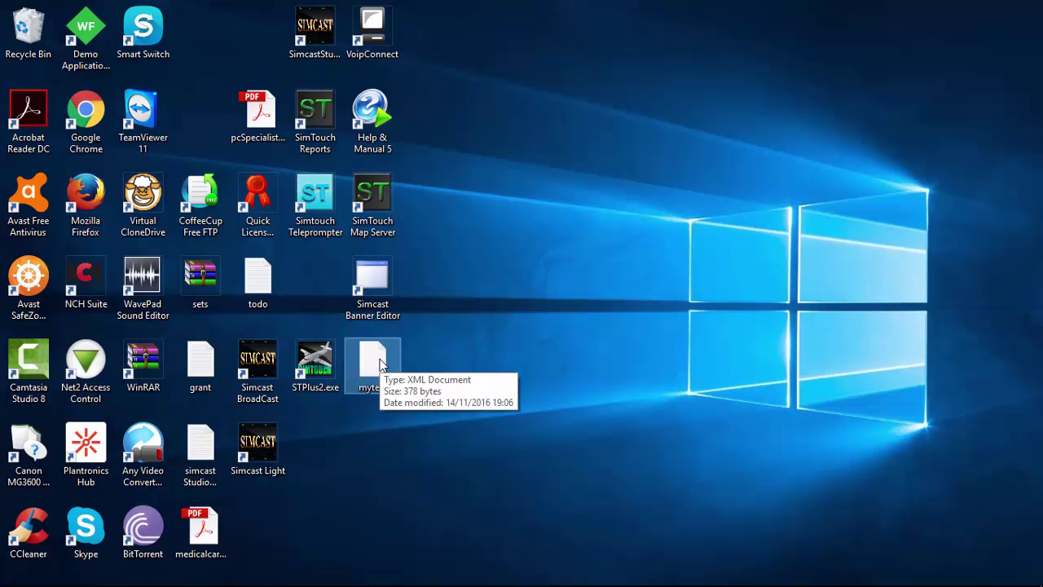
right_click(380, 365)
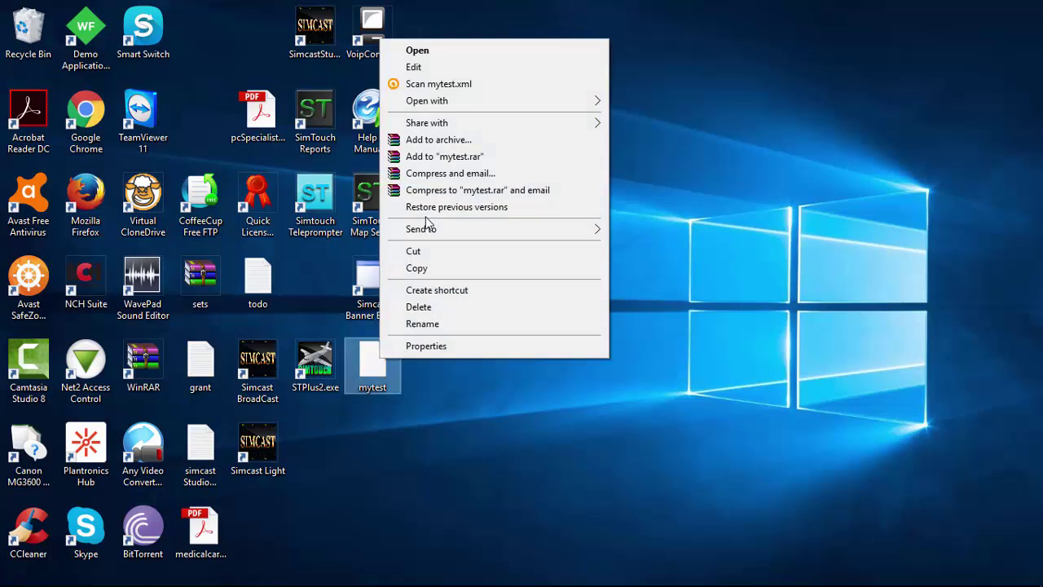
mouse_move(479, 104)
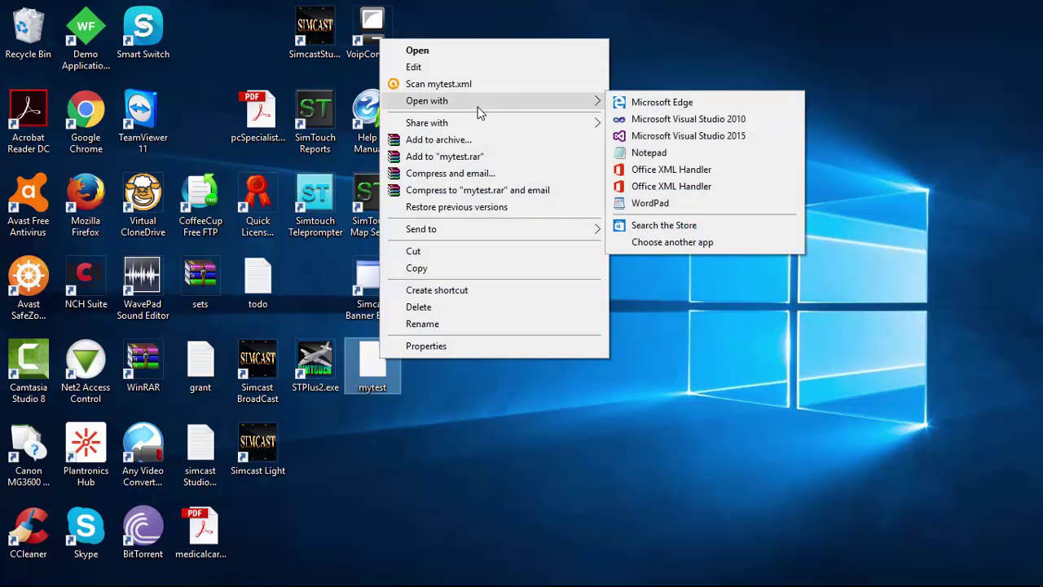
click(656, 208)
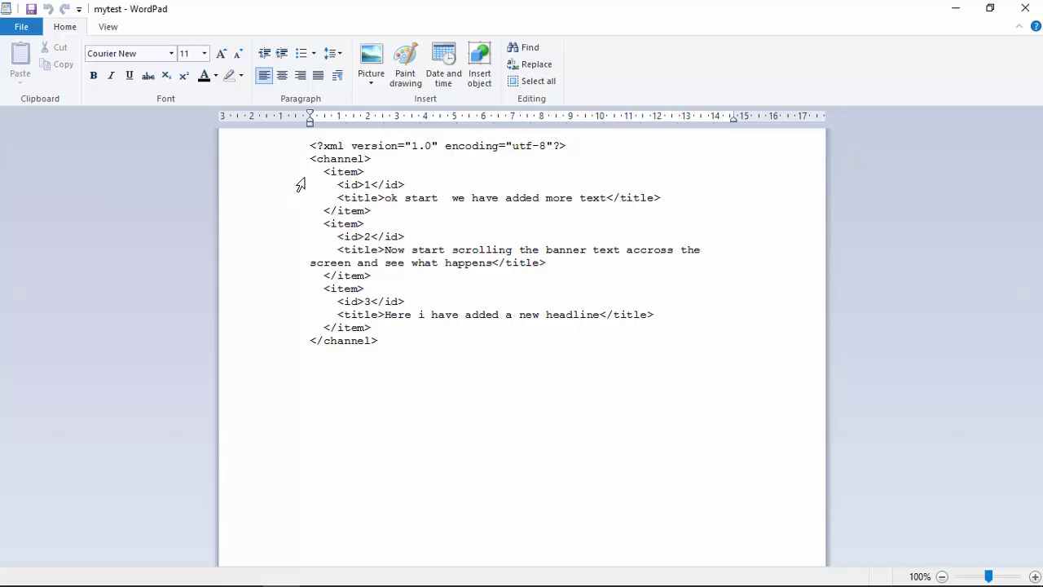
Add an empty <item></item> block after the last item, with a blank line inside
click(396, 343)
click(400, 331)
key(Return)
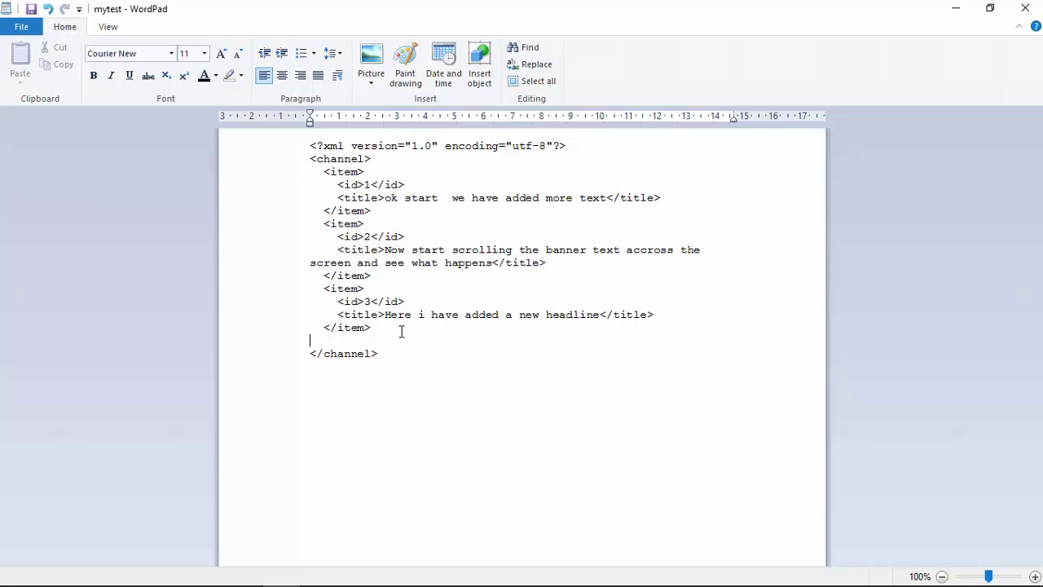
text(<item/)
key(BackSpace)
text(>)
key(Return)
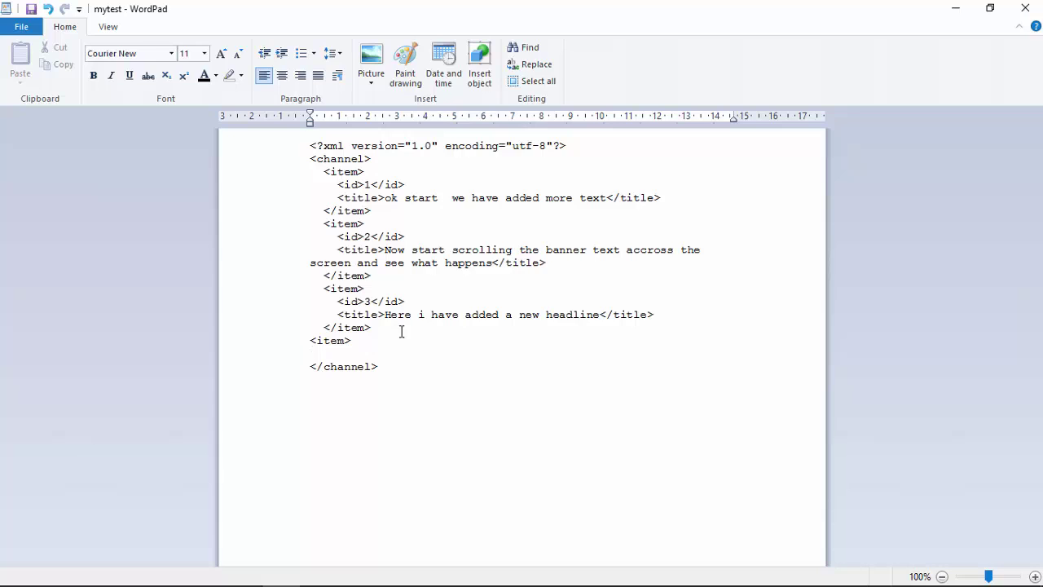
text(</)
text(ite,)
text(>)
key(BackSpace)
key(BackSpace)
text(m>)
click(386, 336)
key(Return)
Copy the third item's id and title lines into the new item
drag(328, 298, 411, 308)
drag(486, 319, 658, 317)
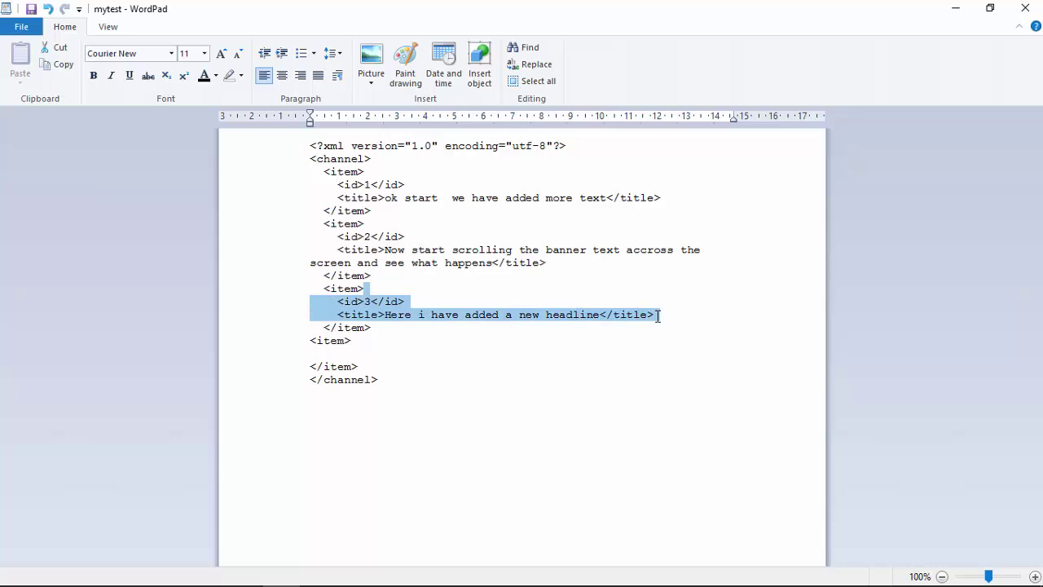
key(ctrl+c)
click(339, 359)
key(ctrl+v)
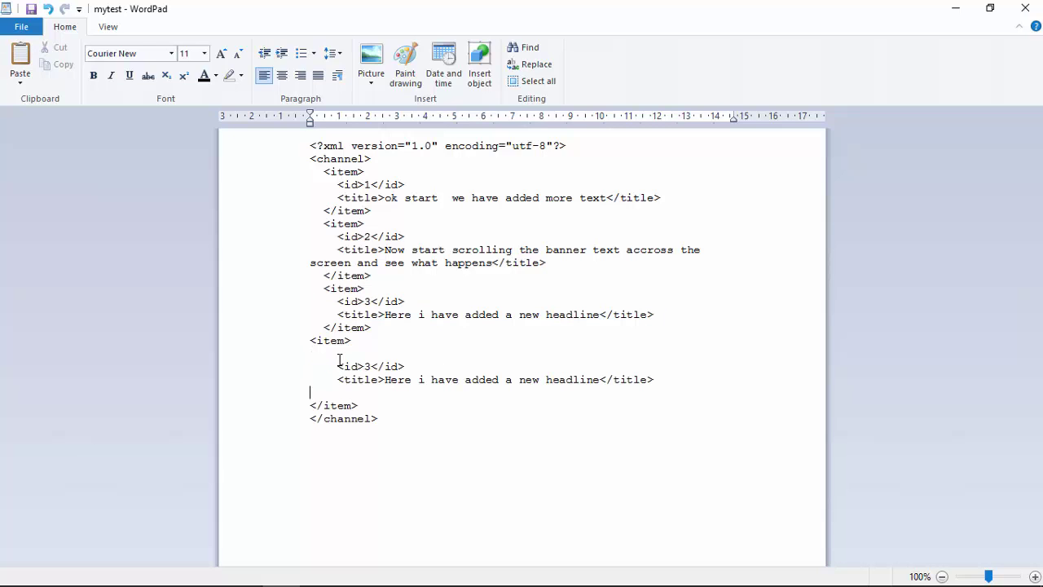
Change the new item's id to 4 and its title to 'Hello from the file'
double_click(371, 366)
text(4)
drag(387, 382, 603, 381)
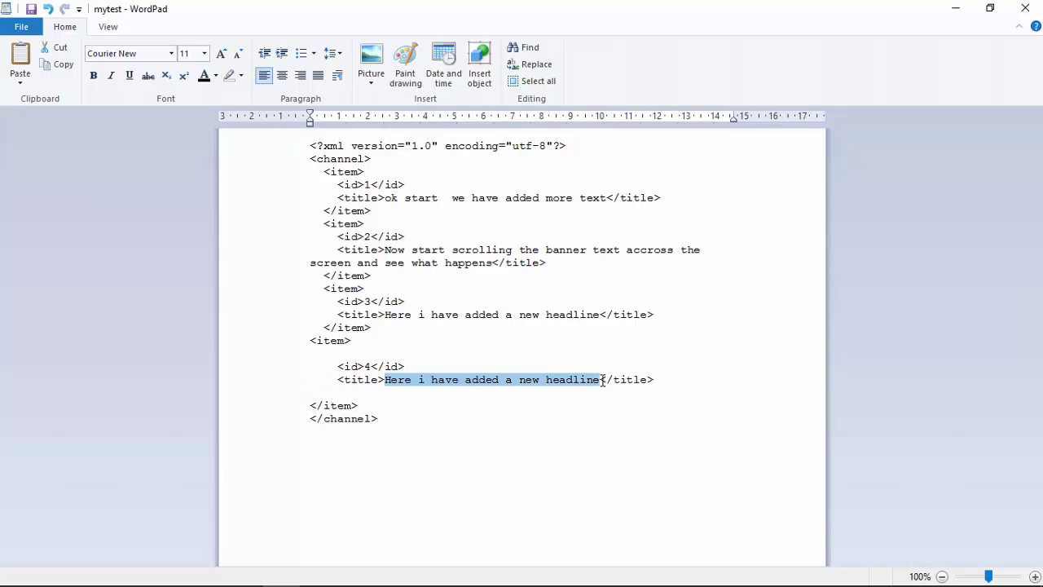
text(Hello fro)
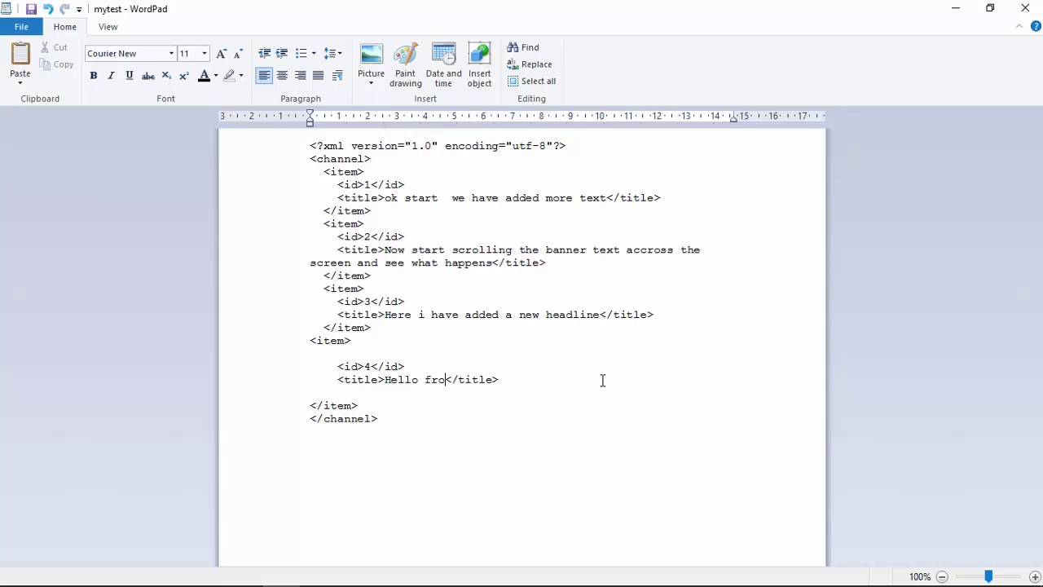
text( mthe file)
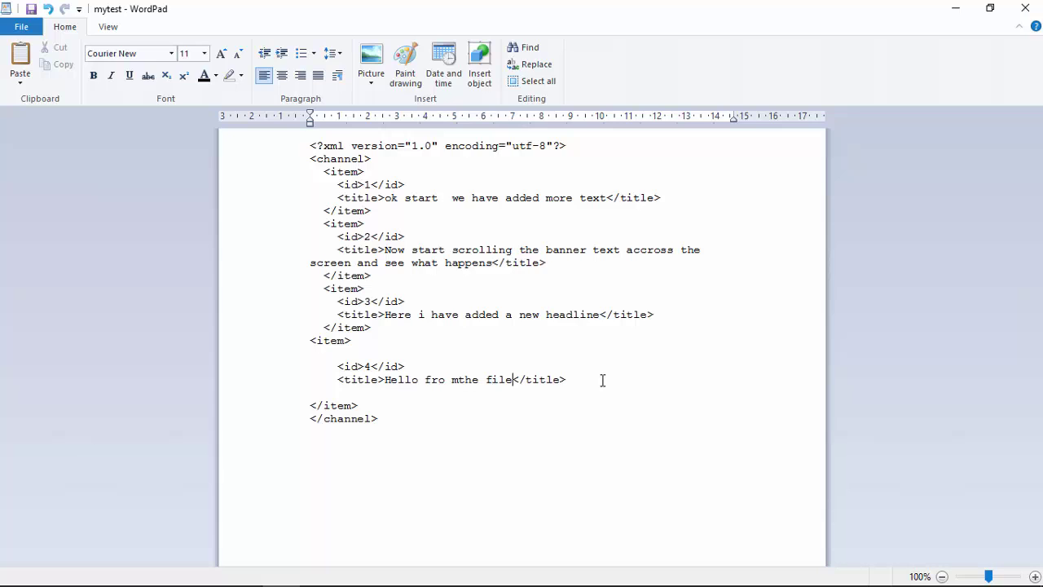
click(461, 380)
key(BackSpace)
key(BackSpace)
key(BackSpace)
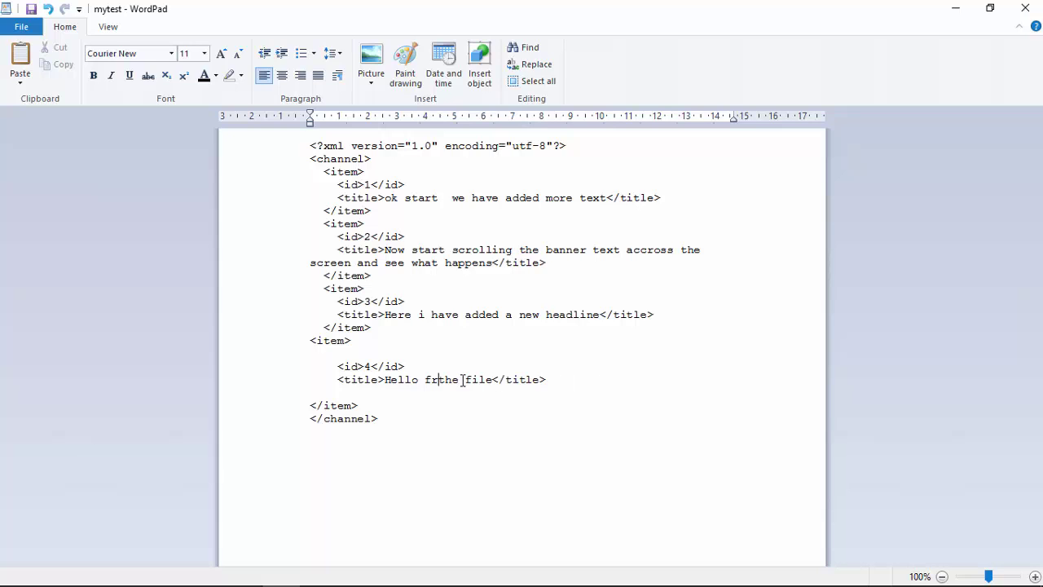
text(om)
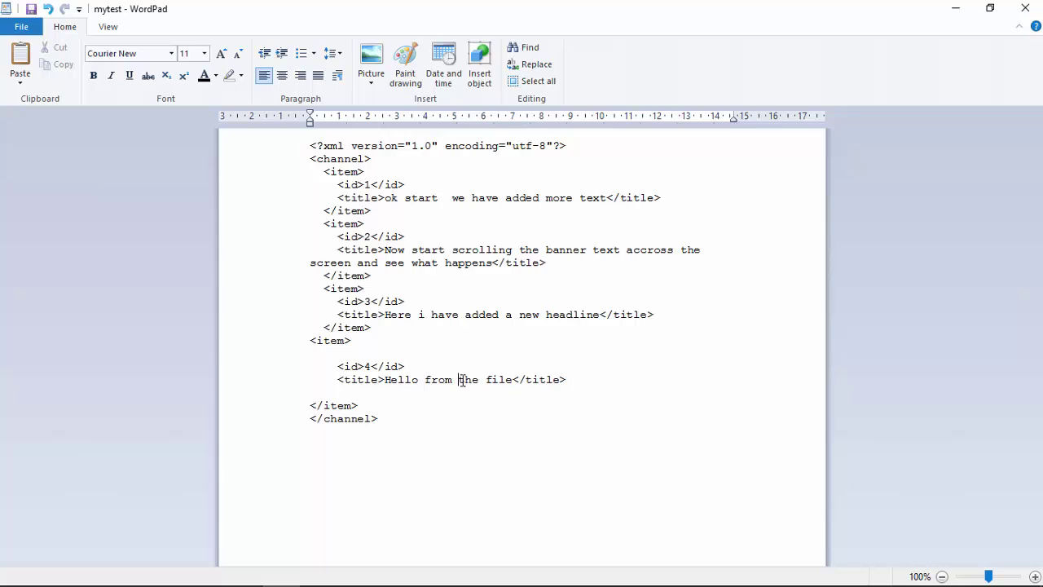
click(361, 340)
drag(359, 222, 448, 199)
click(448, 198)
Save mytest.xml as text-only, close WordPad, and relaunch Simcast Banner Editor
click(1026, 8)
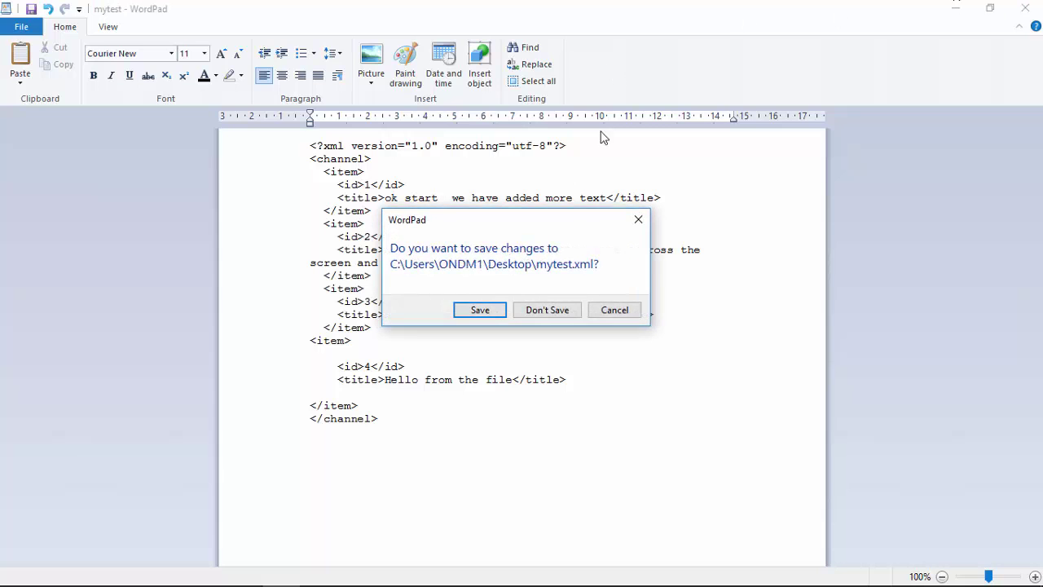
click(492, 316)
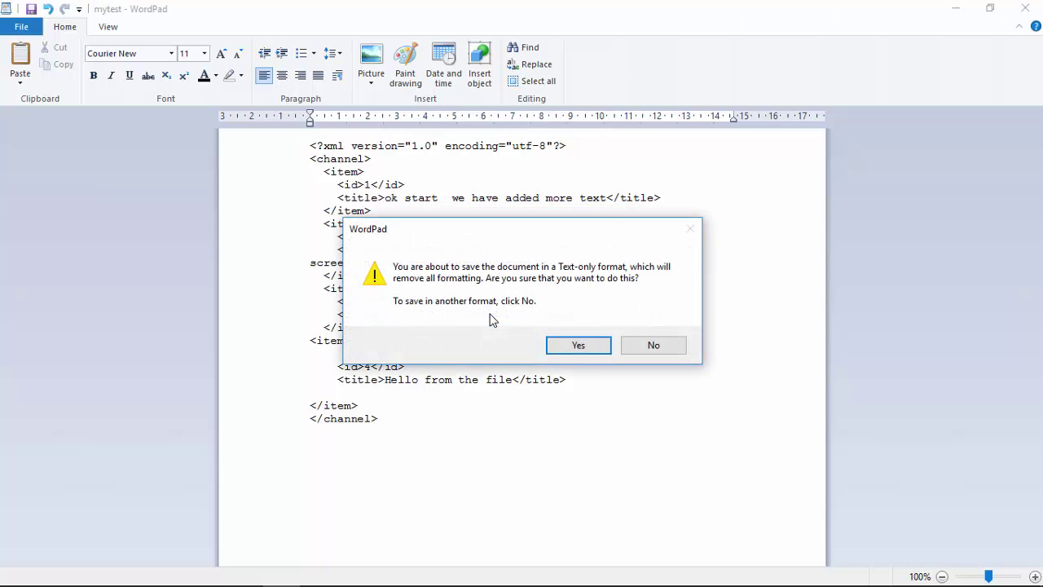
click(576, 353)
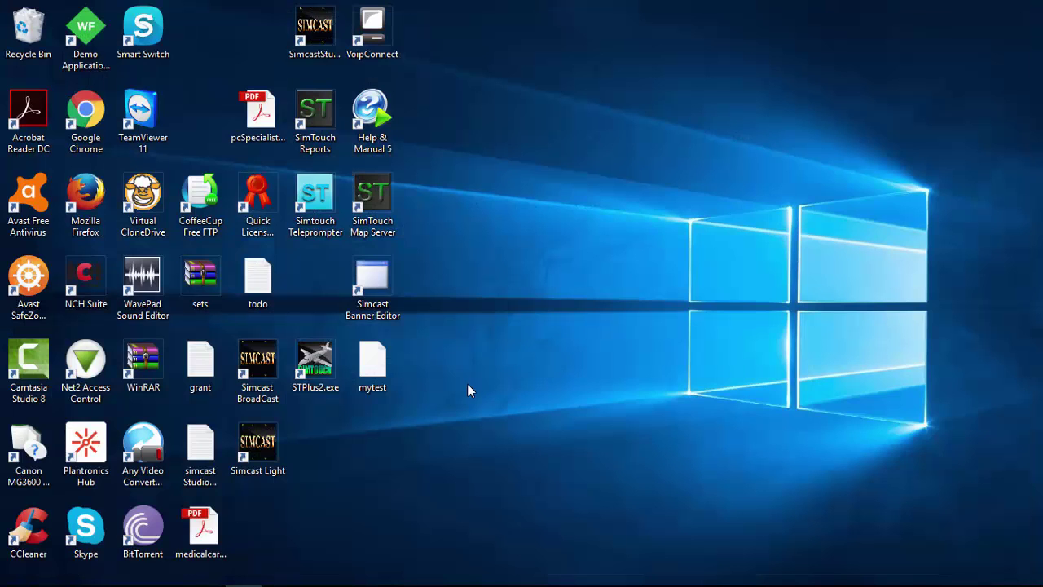
double_click(382, 279)
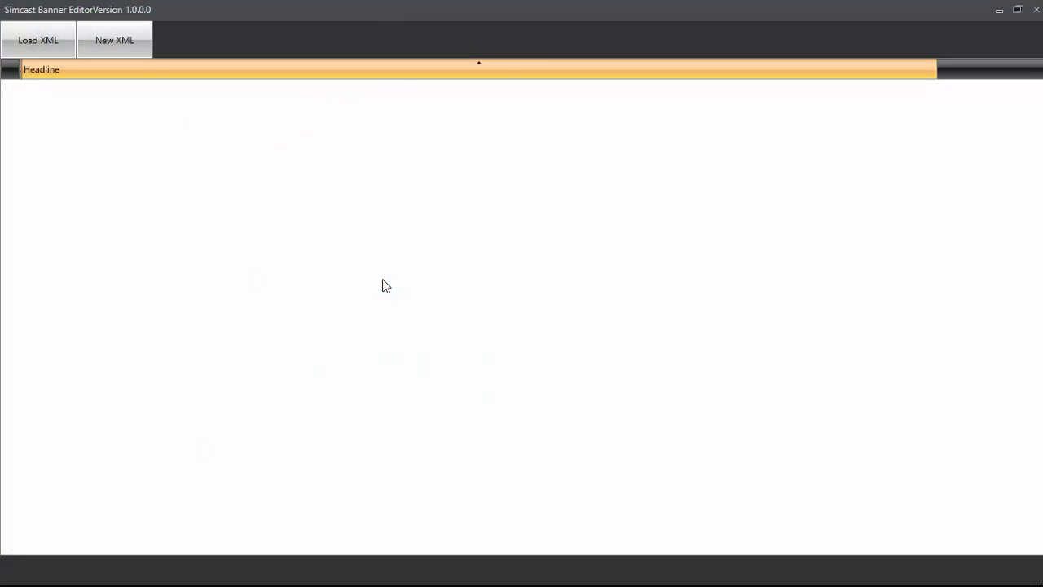
Load mytest.xml from the Desktop to list its four headlines, including 'Hello from the file'
click(31, 39)
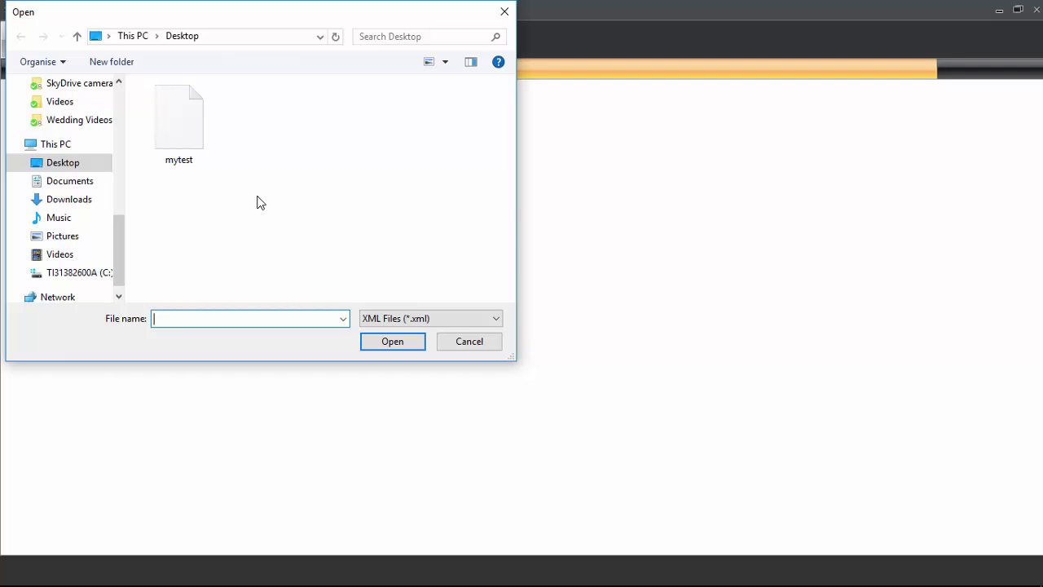
double_click(202, 137)
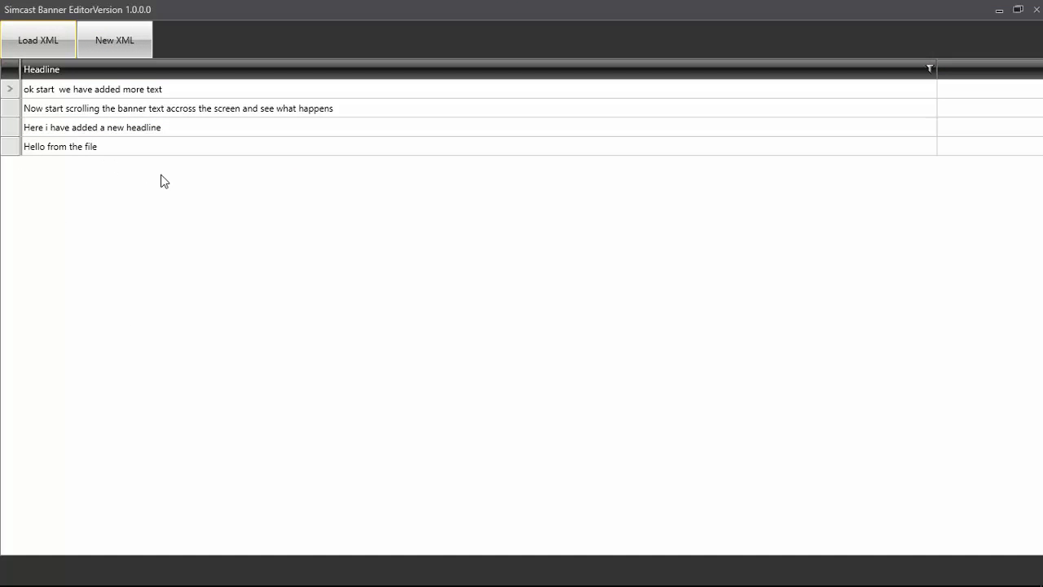
Start a new banner file named 'My next show' and save it
click(113, 47)
click(115, 63)
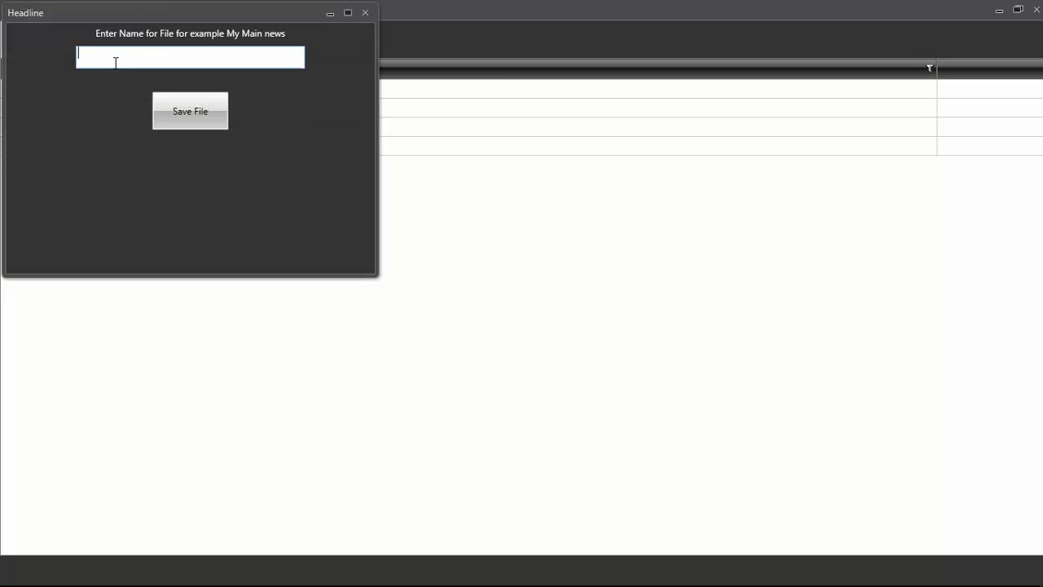
text(My new)
key(BackSpace)
text(xt show)
click(194, 126)
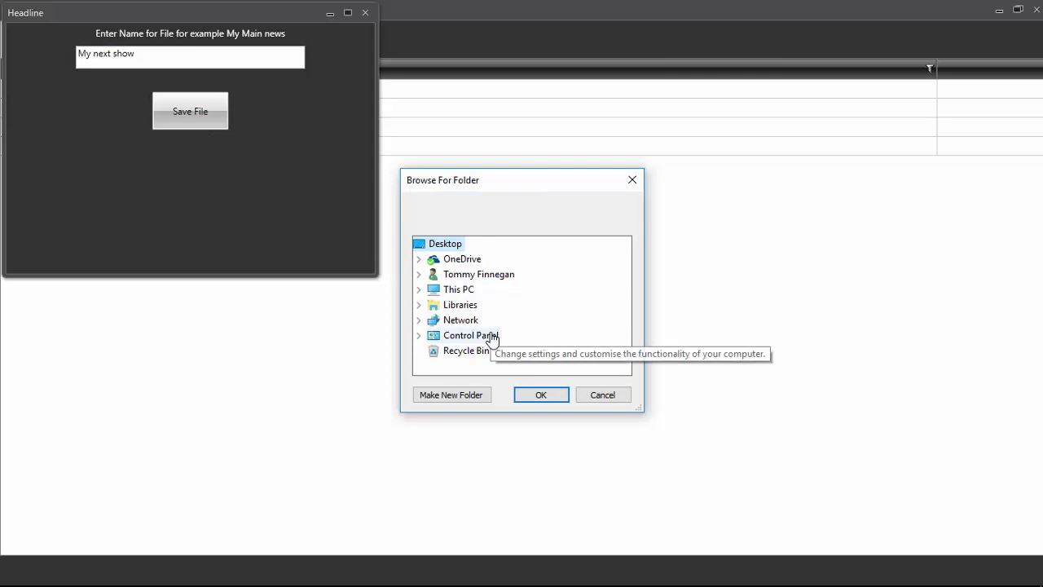
Save the new file to the Desktop, then add the headline '2nd news story' below the first
click(539, 396)
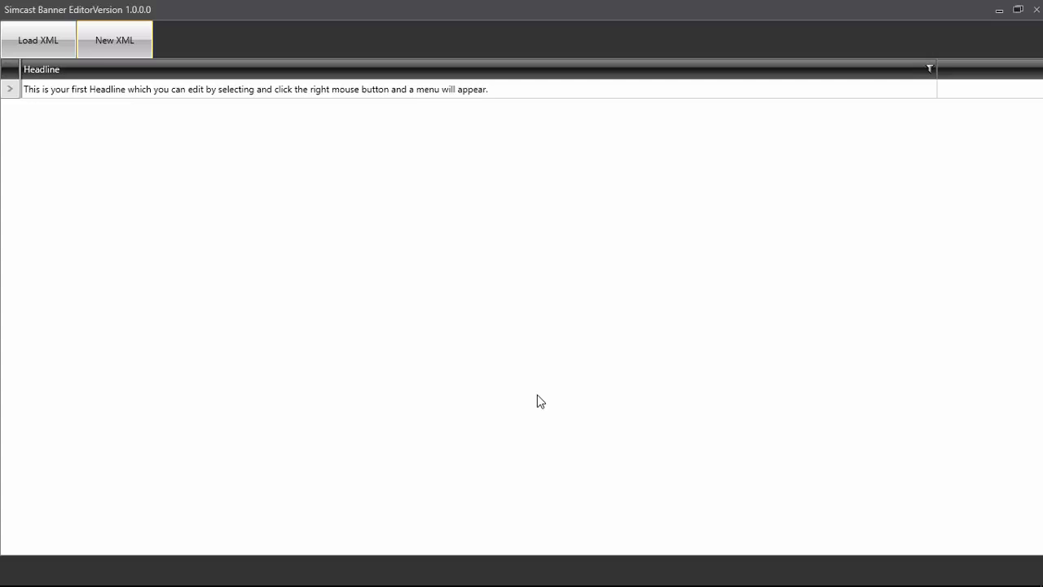
click(84, 93)
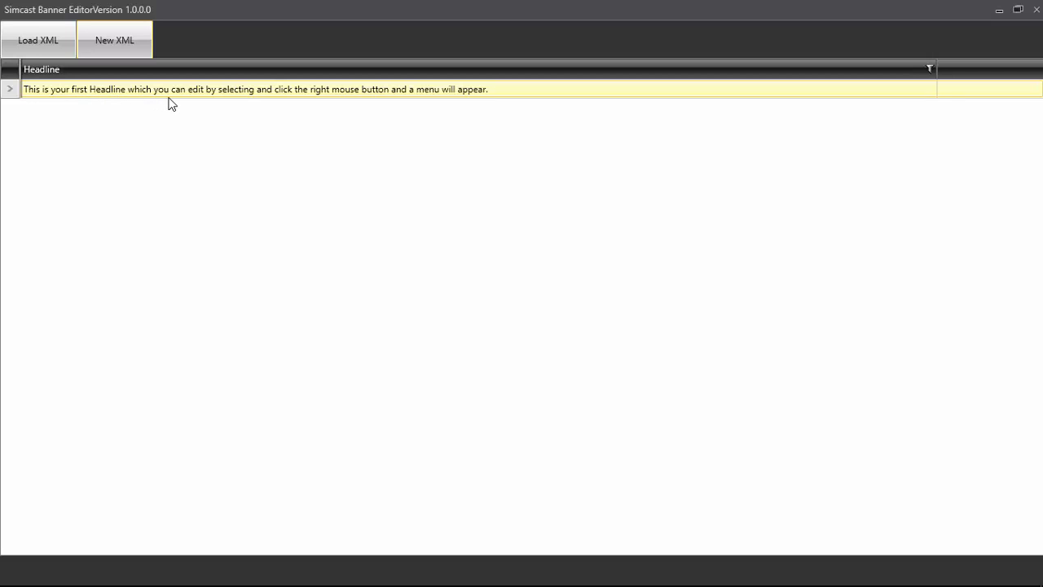
click(266, 95)
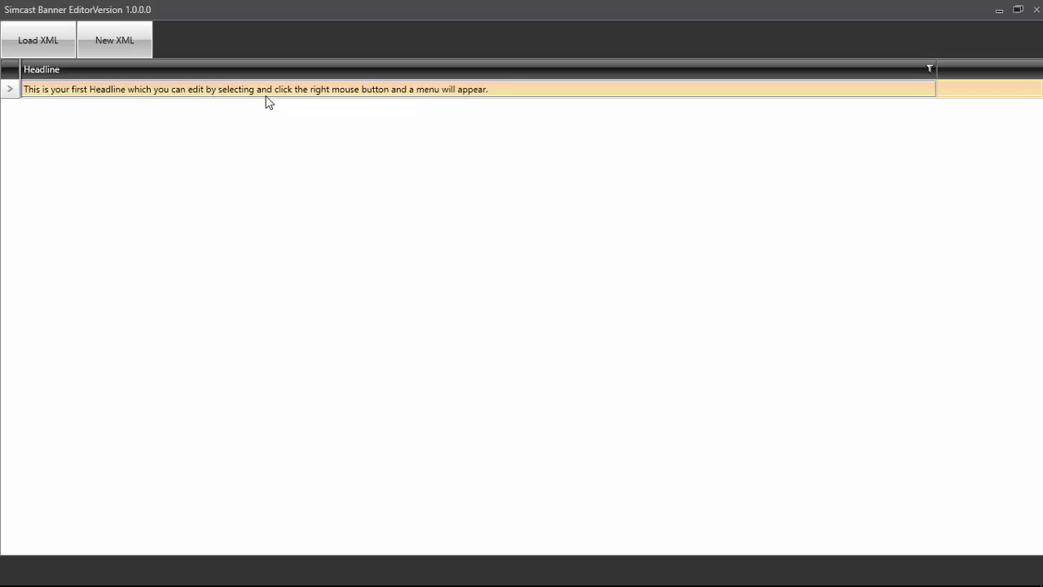
right_click(275, 95)
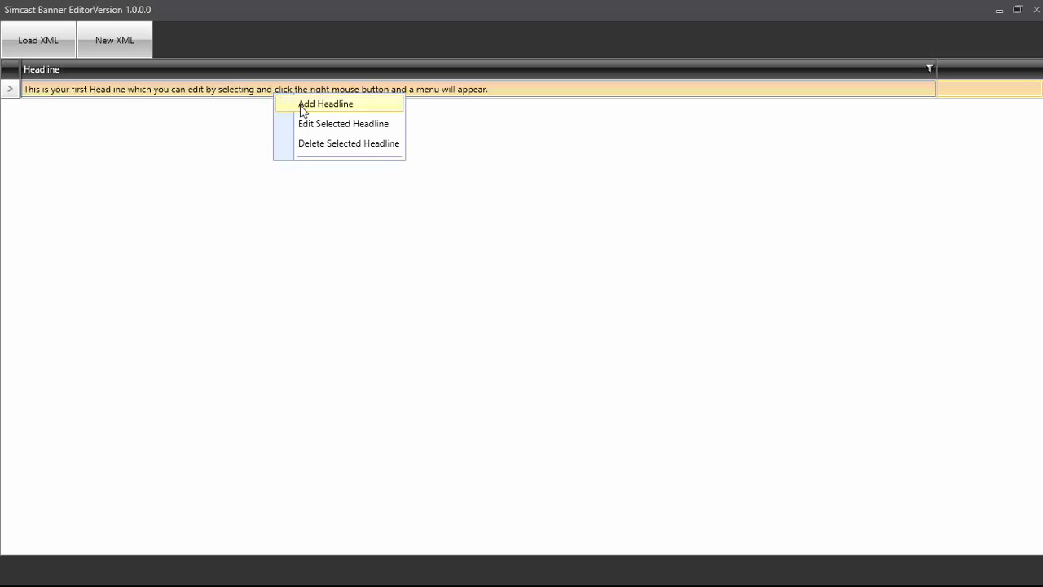
click(302, 106)
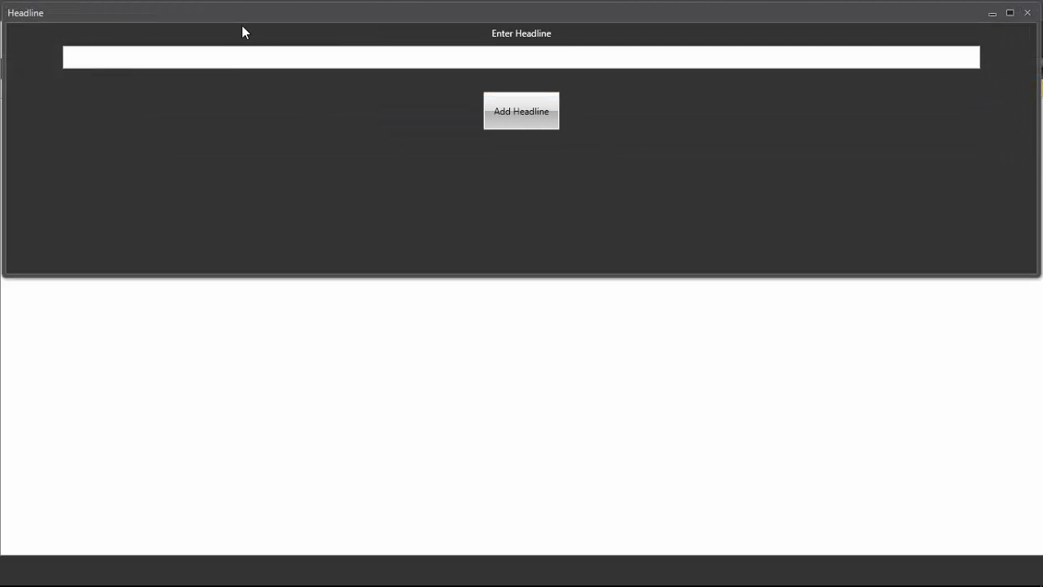
click(248, 48)
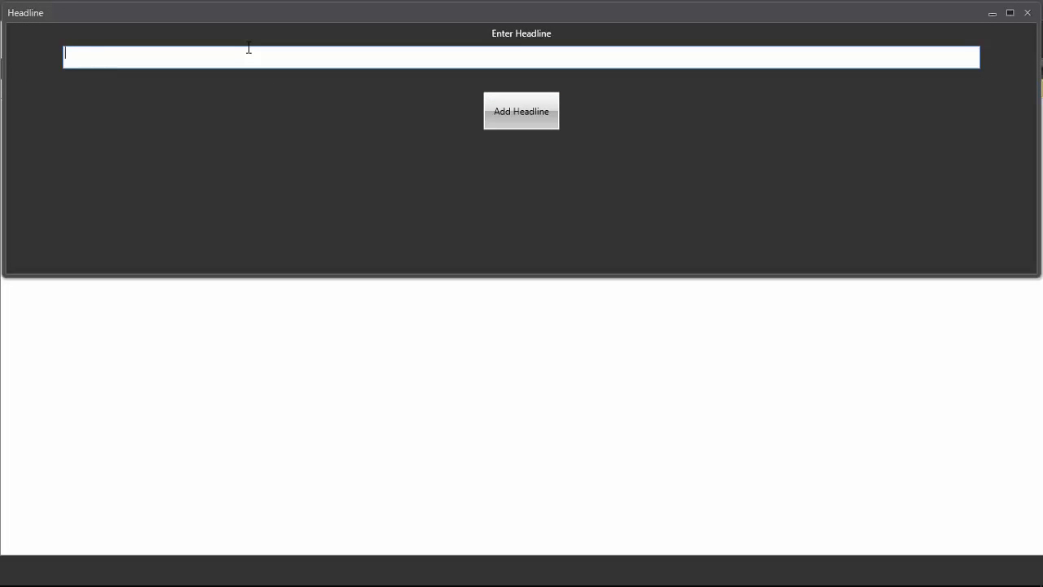
text(2nd news story)
click(531, 120)
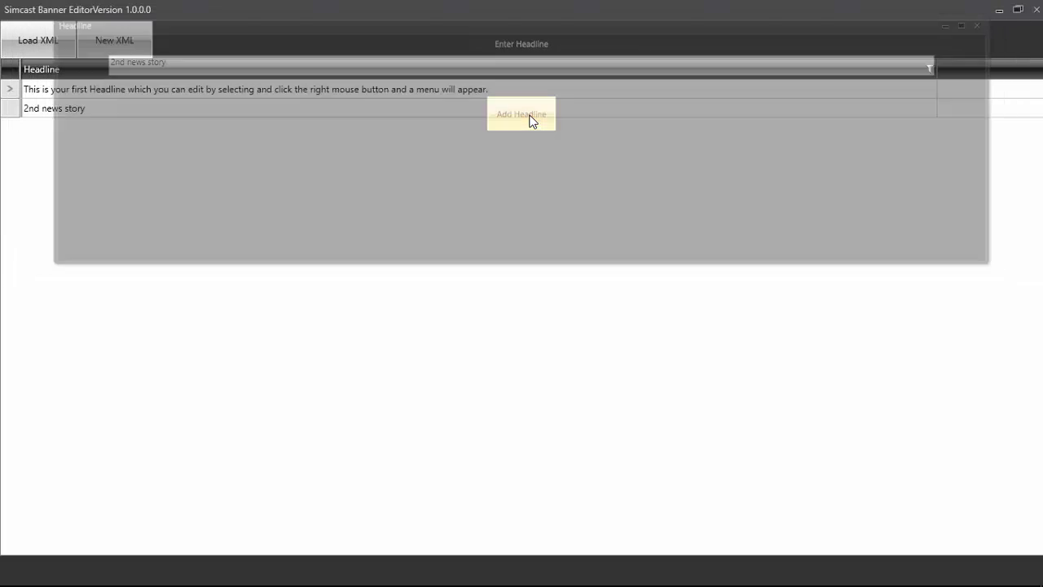